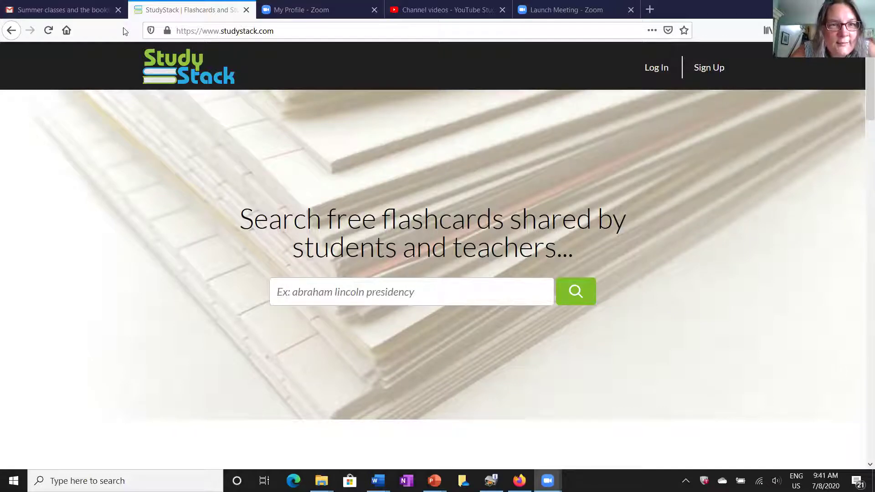
Step: Sign in to the StudyStack account through the Log In form
{"action": "left_click_drag", "start_coordinate": [273, 31], "coordinate": [204, 34]}
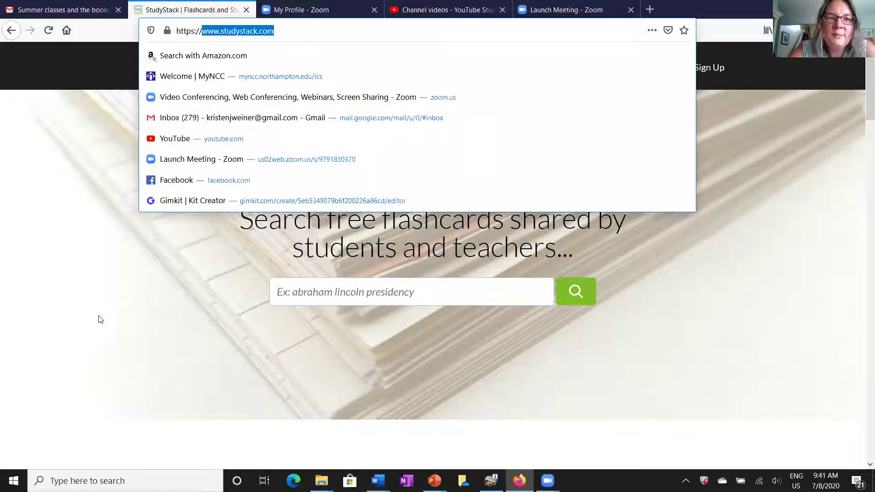
{"action": "left_click", "coordinate": [742, 262]}
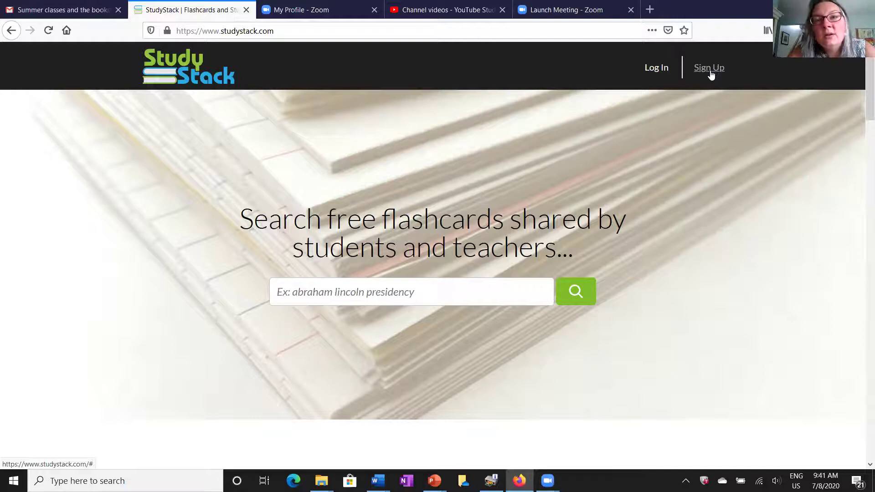
{"action": "left_click", "coordinate": [663, 70]}
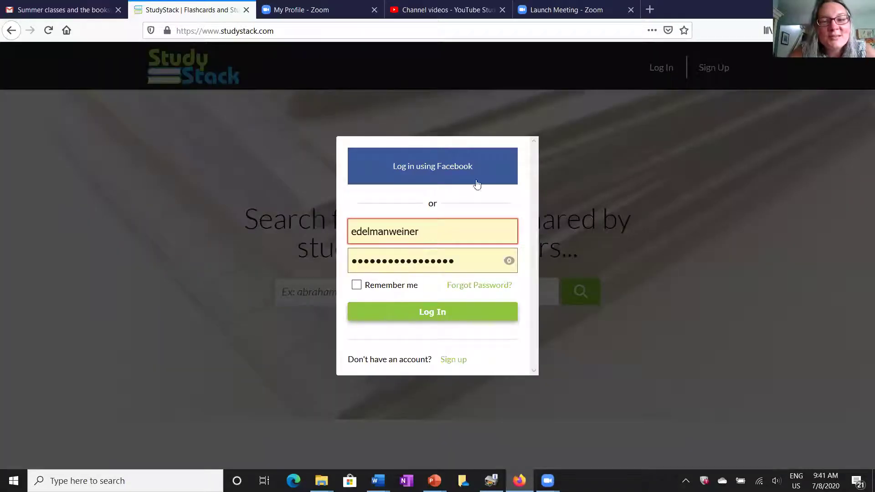
{"action": "left_click", "coordinate": [426, 318]}
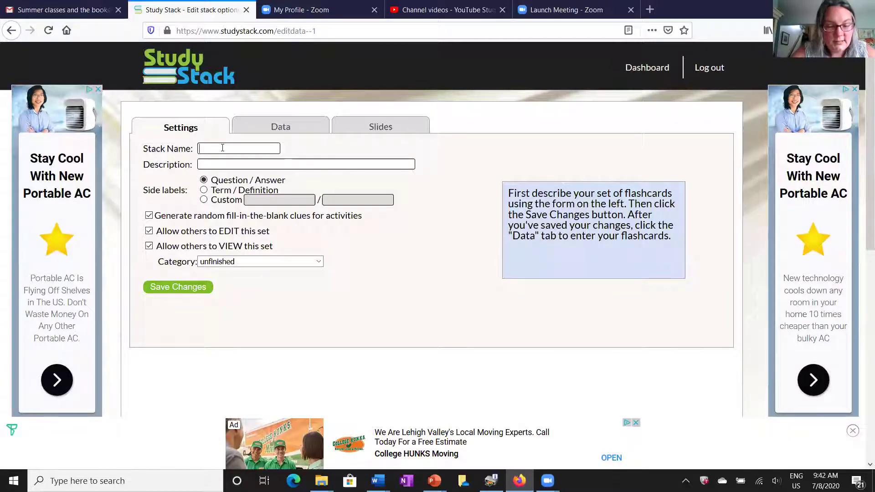
Step: Enter 'VocabIII Chapter 1' in the Stack Name field
{"action": "type", "text": "Vocab"}
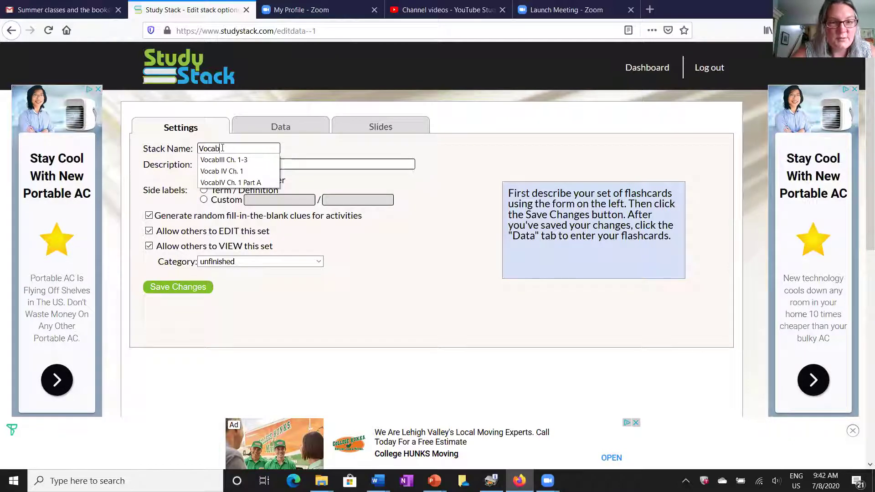
{"action": "type", "text": "II"}
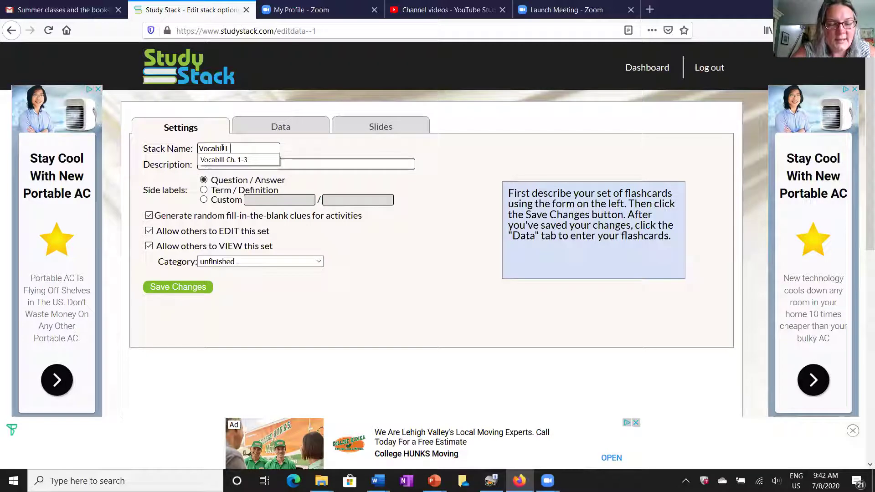
{"action": "type", "text": " Chapter 1"}
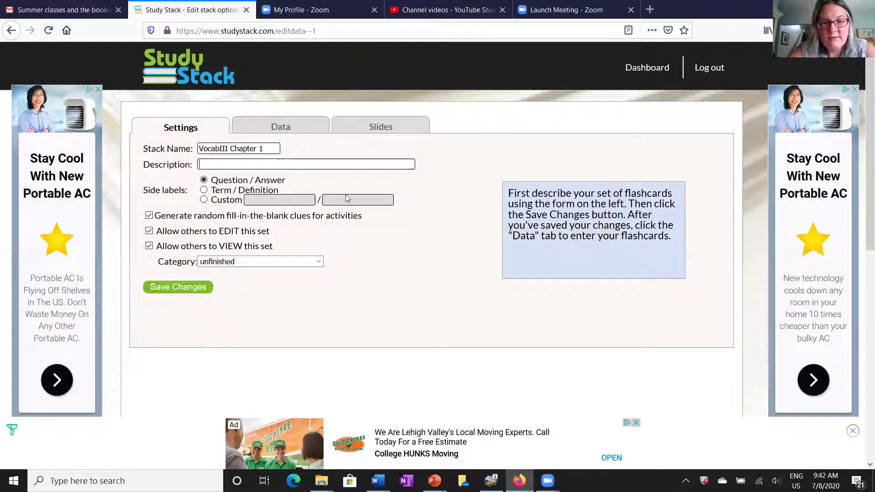
Step: Use Term / Definition sides, stop others from viewing the stack, and save the settings
{"action": "left_click", "coordinate": [203, 191]}
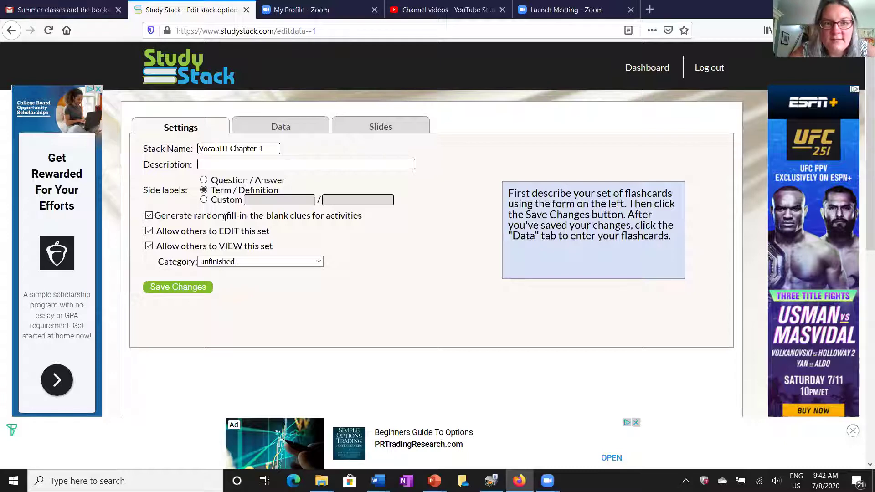
{"action": "left_click", "coordinate": [149, 248]}
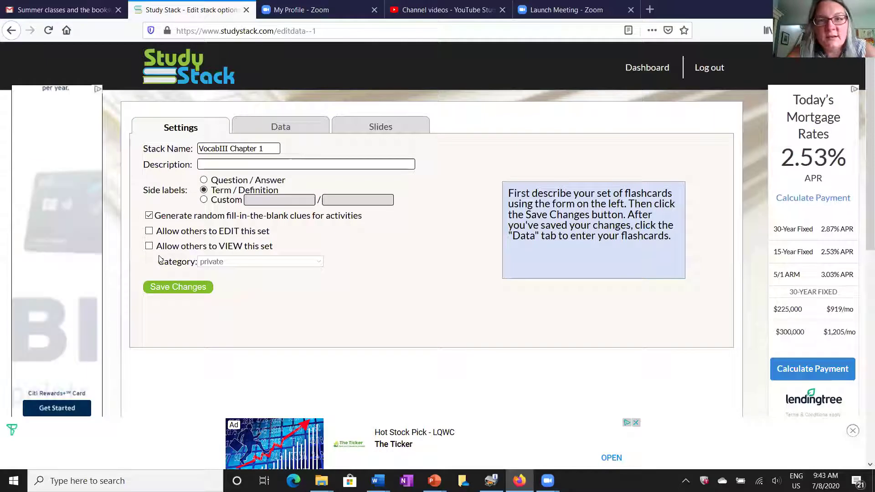
{"action": "left_click", "coordinate": [189, 291]}
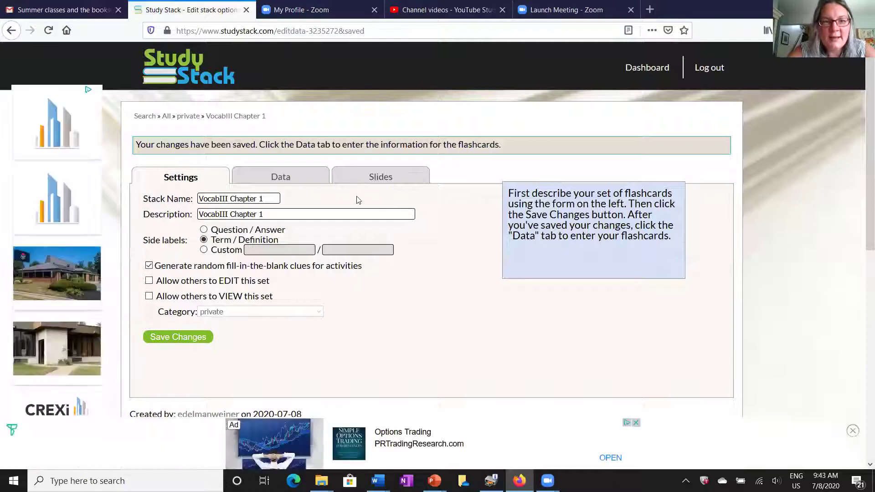
Step: On the Data tab, add the card 'analyze': 'to think about something carefully - v.'
{"action": "left_click", "coordinate": [280, 179]}
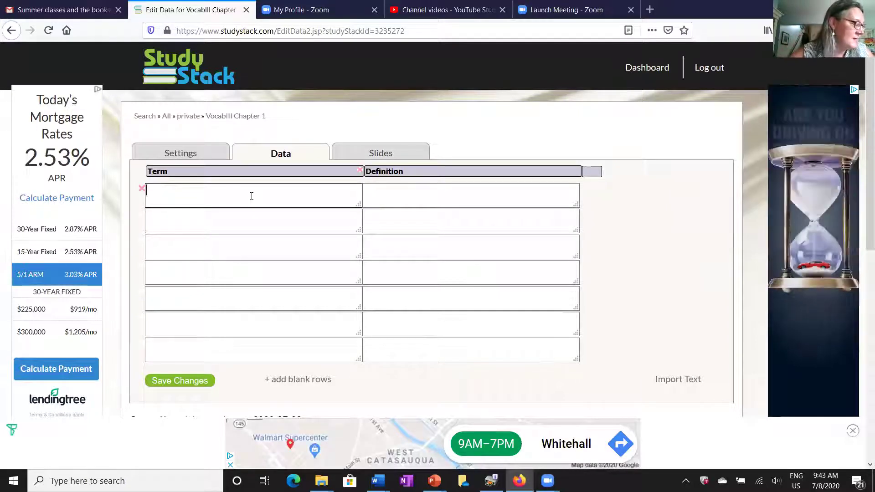
{"action": "type", "text": "analyze"}
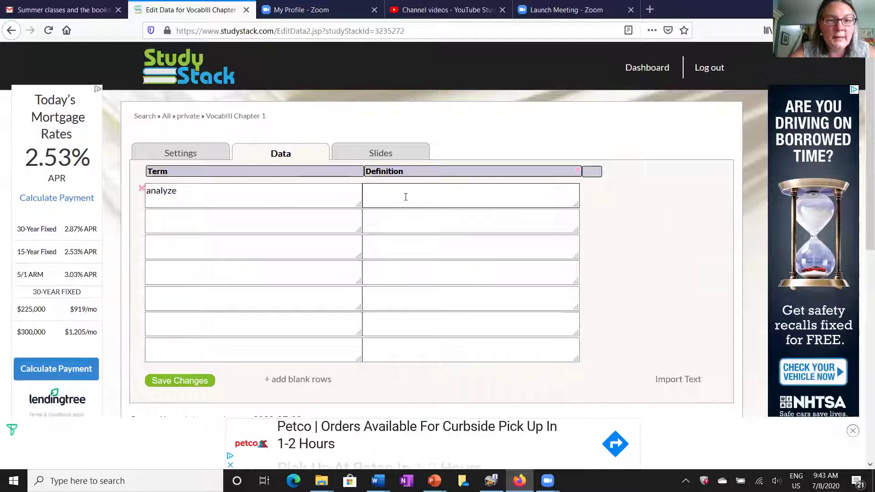
{"action": "left_click", "coordinate": [404, 196]}
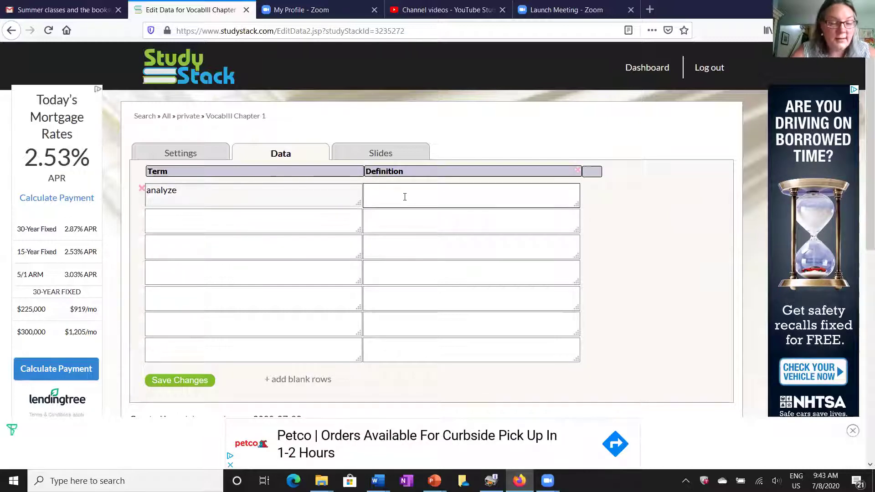
{"action": "type", "text": "to think"}
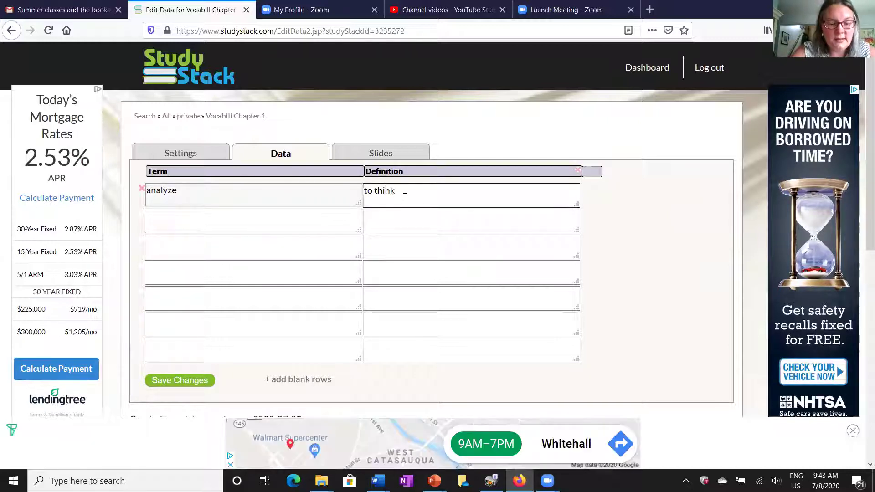
{"action": "type", "text": " about something"}
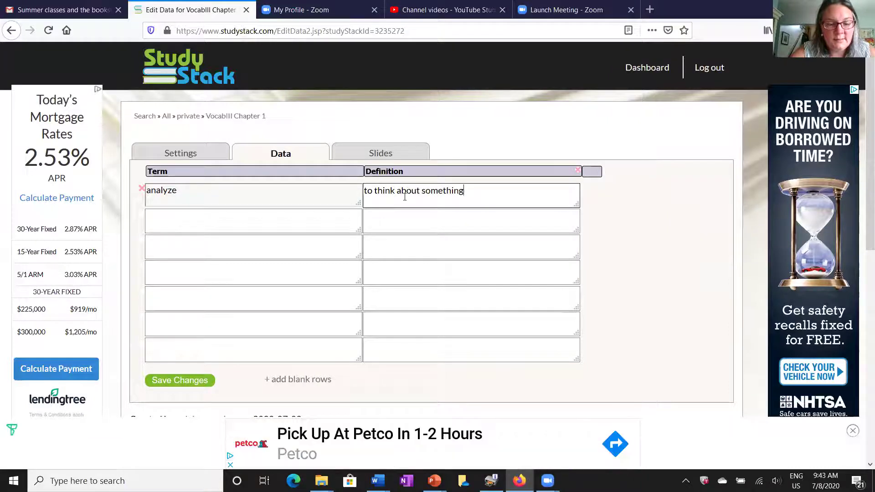
{"action": "type", "text": " carefully  - v."}
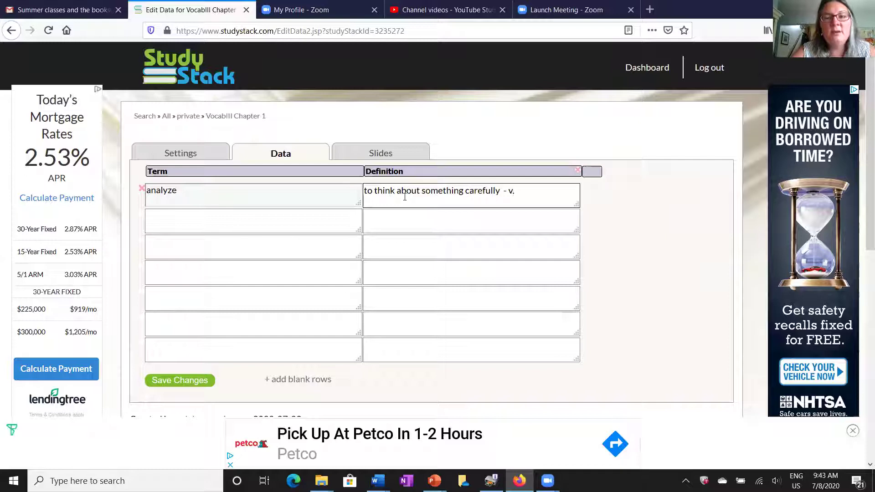
{"action": "left_click", "coordinate": [386, 216]}
{"action": "left_click", "coordinate": [366, 247]}
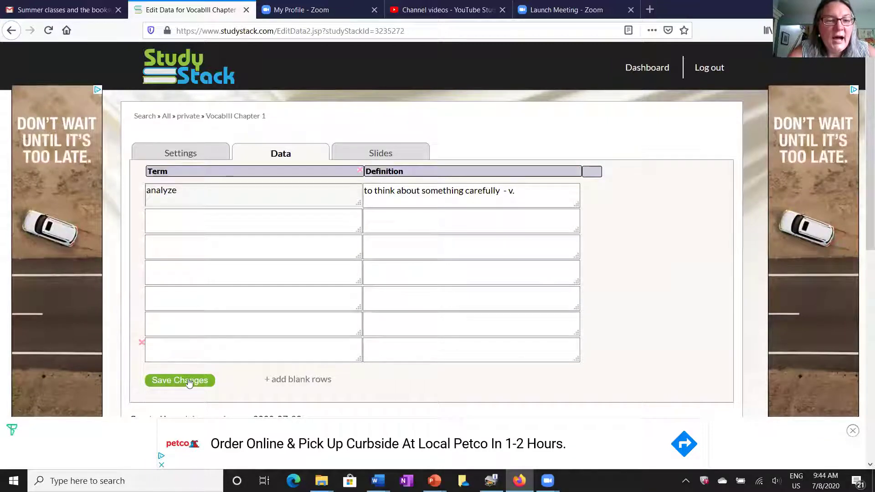
Step: Add a second card, 'assist', defined as 'to help - v.'
{"action": "left_click", "coordinate": [198, 217]}
{"action": "type", "text": "assis"}
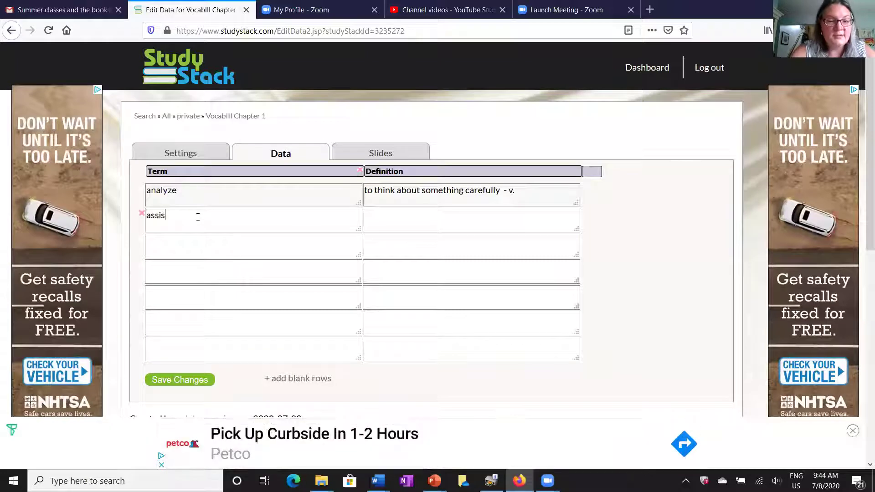
{"action": "type", "text": "t"}
{"action": "left_click", "coordinate": [442, 226]}
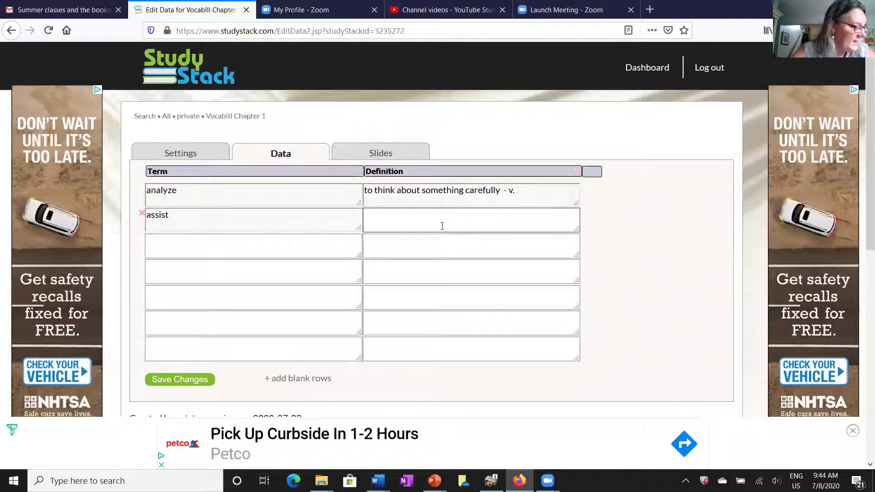
{"action": "type", "text": "to help  - v."}
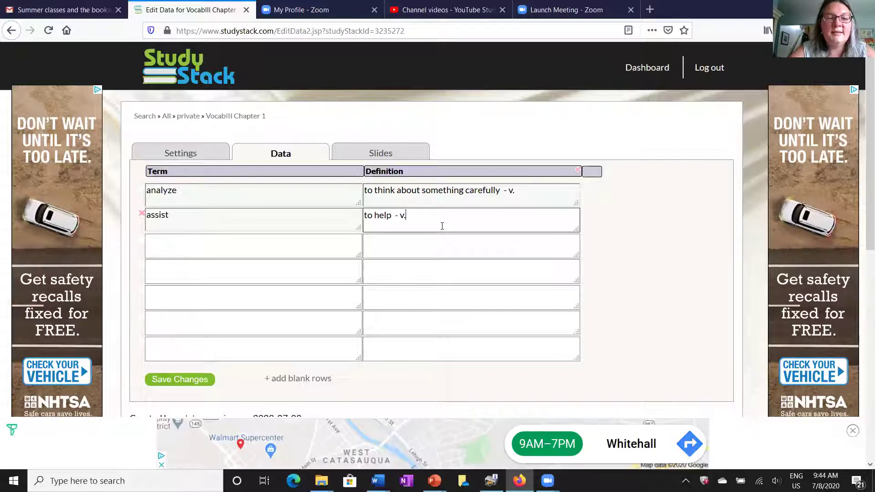
{"action": "key", "text": "Tab"}
{"action": "key", "text": "Tab"}
{"action": "key", "text": "Tab"}
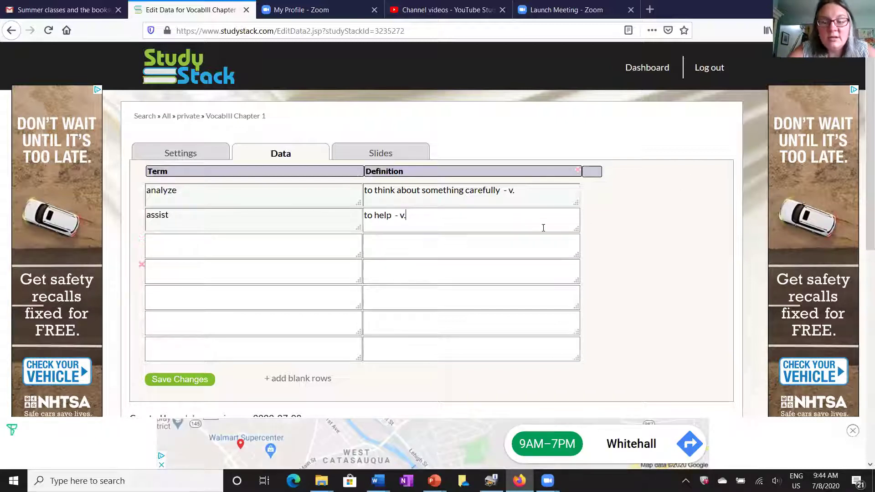
{"action": "left_click", "coordinate": [424, 246]}
{"action": "left_click", "coordinate": [420, 266]}
{"action": "left_click", "coordinate": [381, 330]}
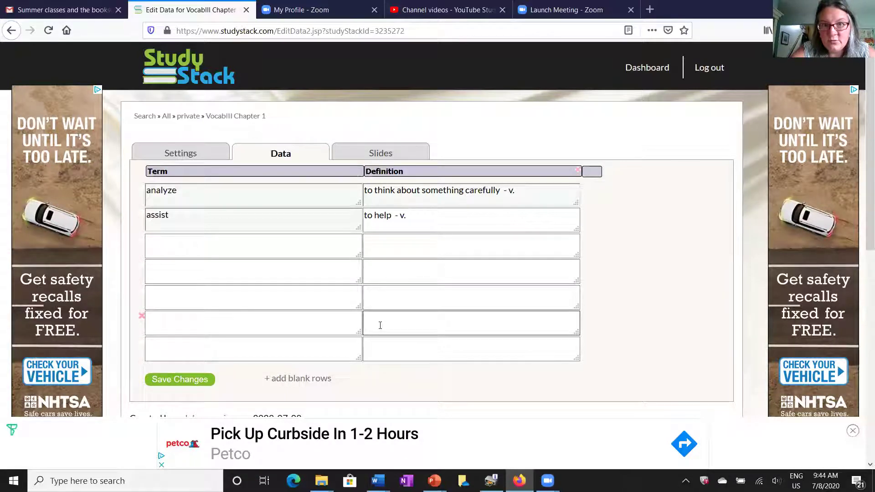
{"action": "left_click", "coordinate": [297, 381]}
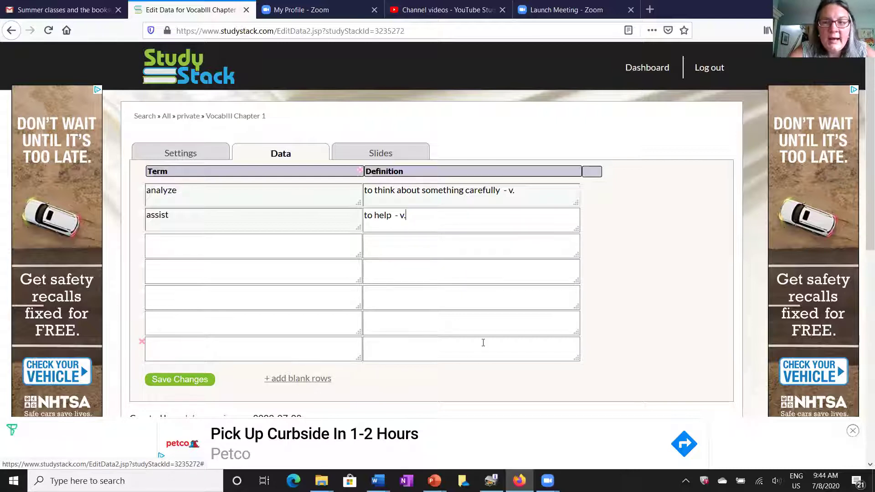
Step: Save the two new cards, then scroll down past the study icons and back up
{"action": "left_click", "coordinate": [193, 384]}
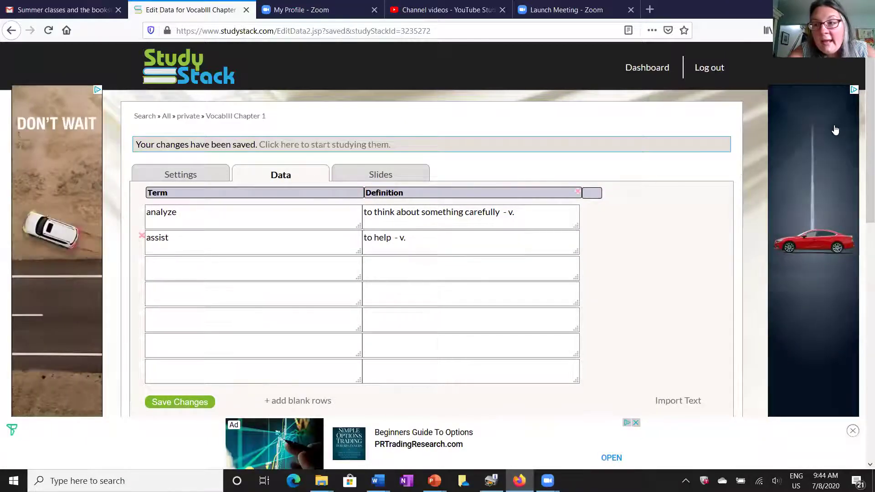
{"action": "scroll", "coordinate": [859, 173], "scroll_direction": "down", "scroll_amount": 3}
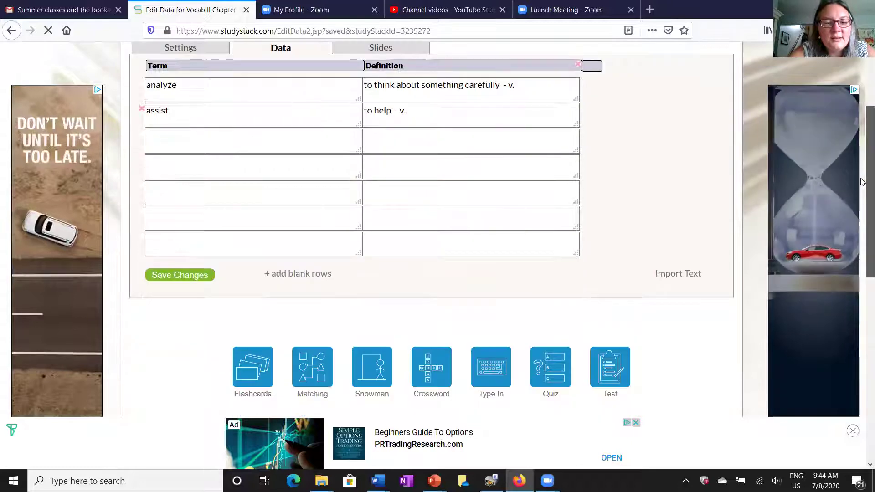
{"action": "scroll", "coordinate": [862, 182], "scroll_direction": "down", "scroll_amount": 3}
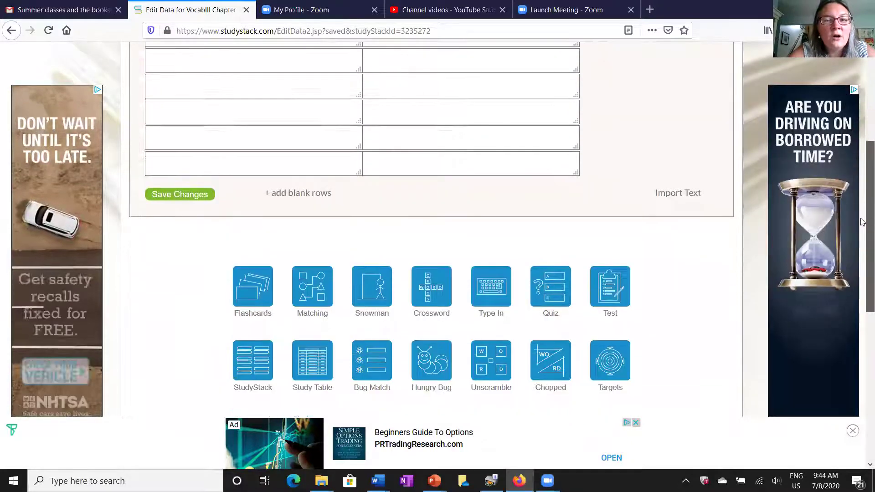
{"action": "scroll", "coordinate": [861, 228], "scroll_direction": "down", "scroll_amount": 5}
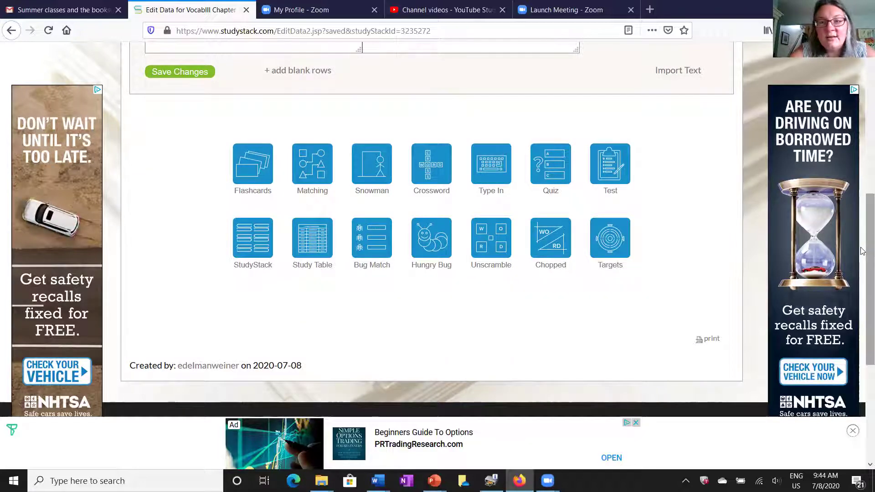
{"action": "scroll", "coordinate": [862, 204], "scroll_direction": "up", "scroll_amount": 4}
{"action": "scroll", "coordinate": [862, 167], "scroll_direction": "up", "scroll_amount": 5}
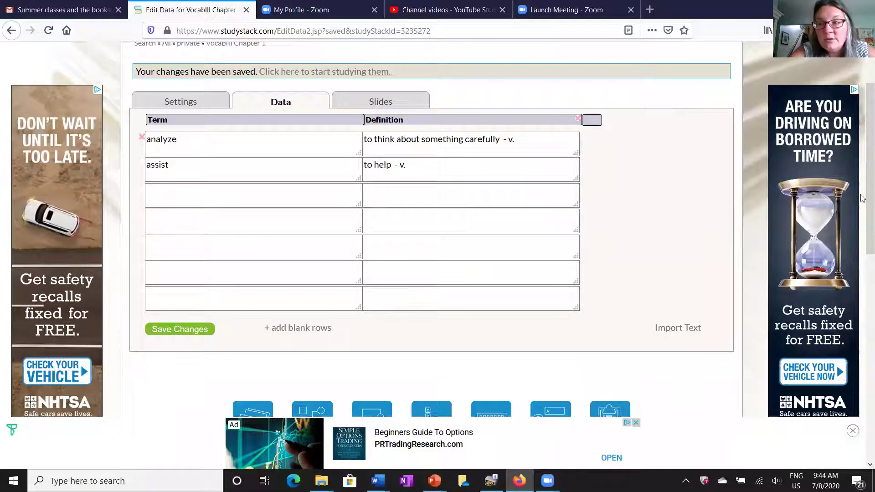
{"action": "scroll", "coordinate": [862, 198], "scroll_direction": "up", "scroll_amount": 3}
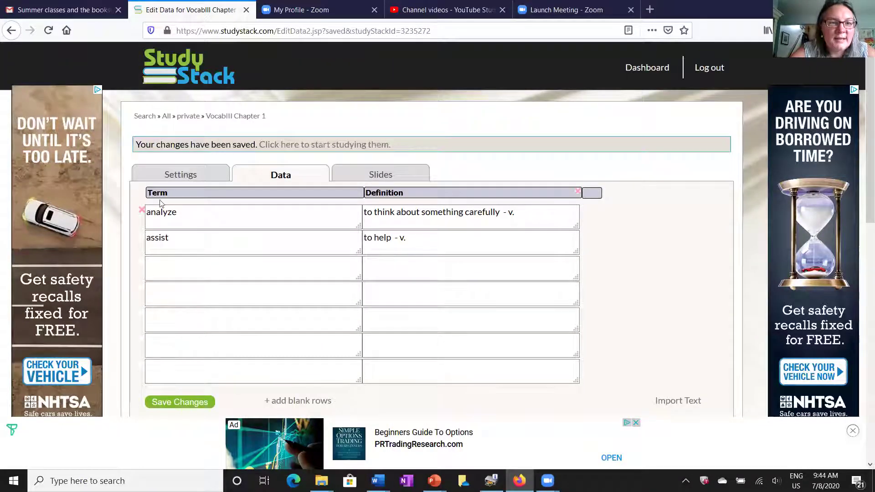
Step: From the dashboard, open VocabIV Ch. 1 Part A flashcards and restart the session
{"action": "left_click", "coordinate": [180, 170]}
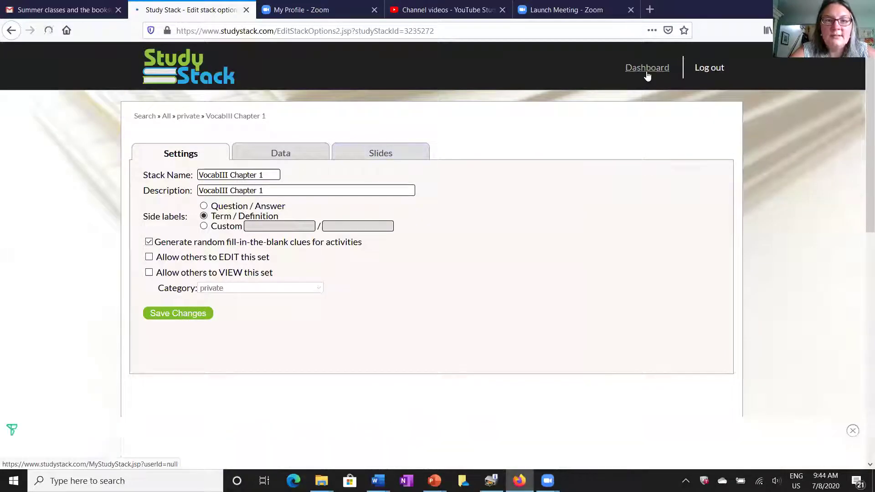
{"action": "left_click", "coordinate": [647, 72]}
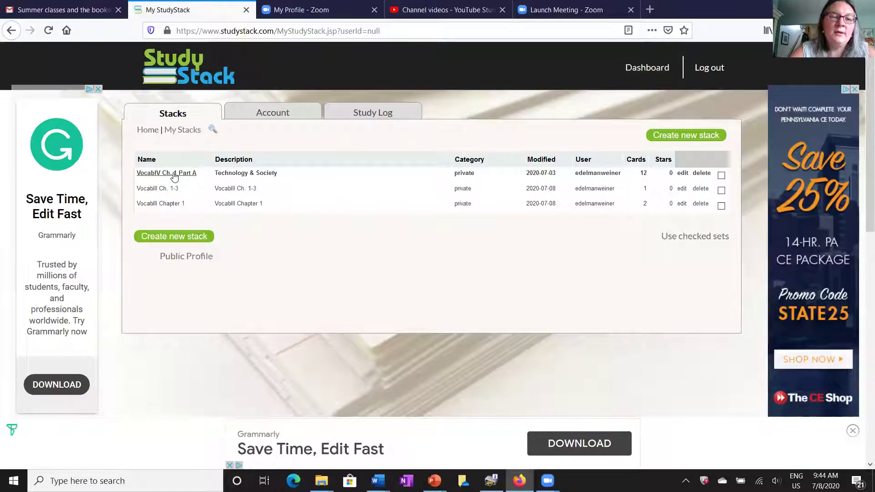
{"action": "left_click", "coordinate": [174, 176]}
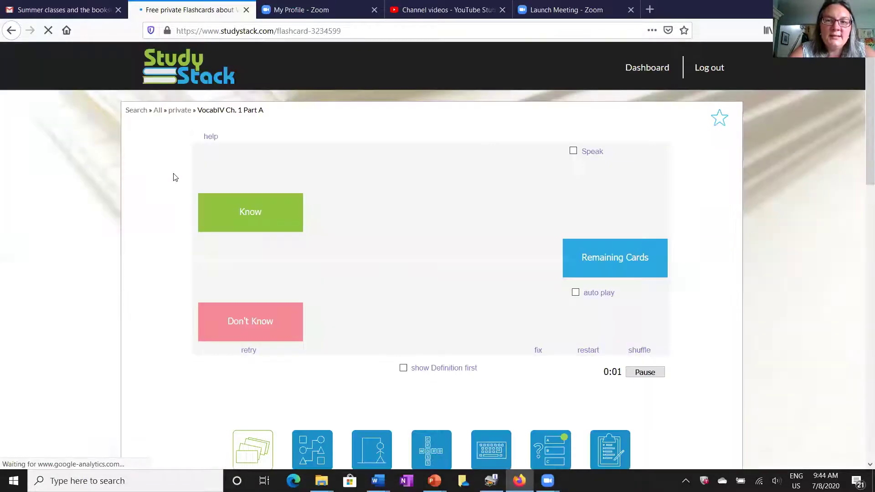
{"action": "left_click", "coordinate": [587, 352]}
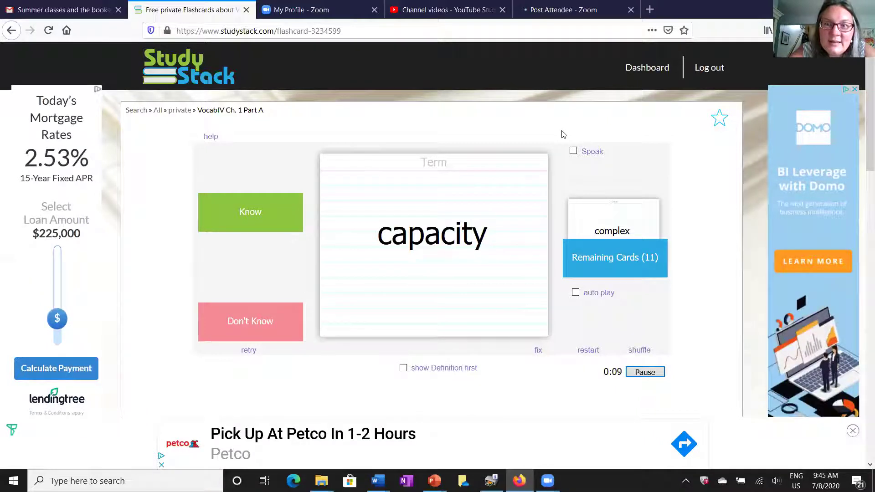
Step: Turn on Speak and try the Slower and then Faster reading speeds
{"action": "left_click", "coordinate": [573, 151]}
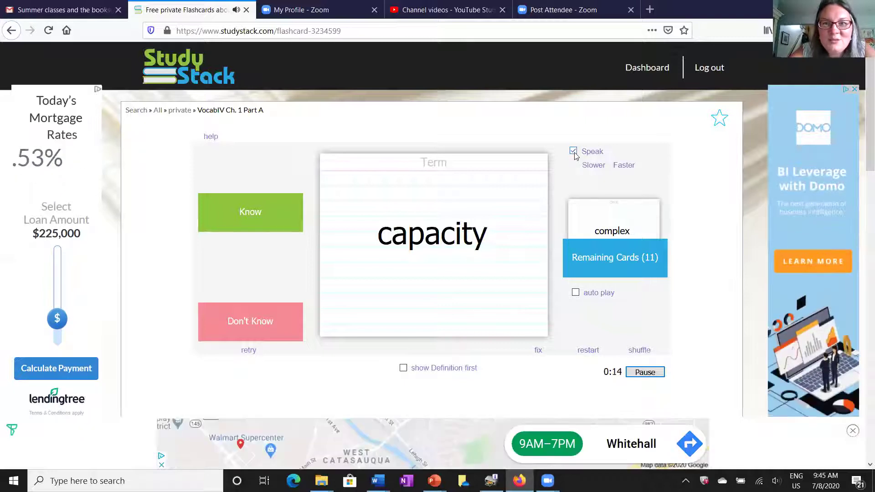
{"action": "left_click", "coordinate": [590, 166]}
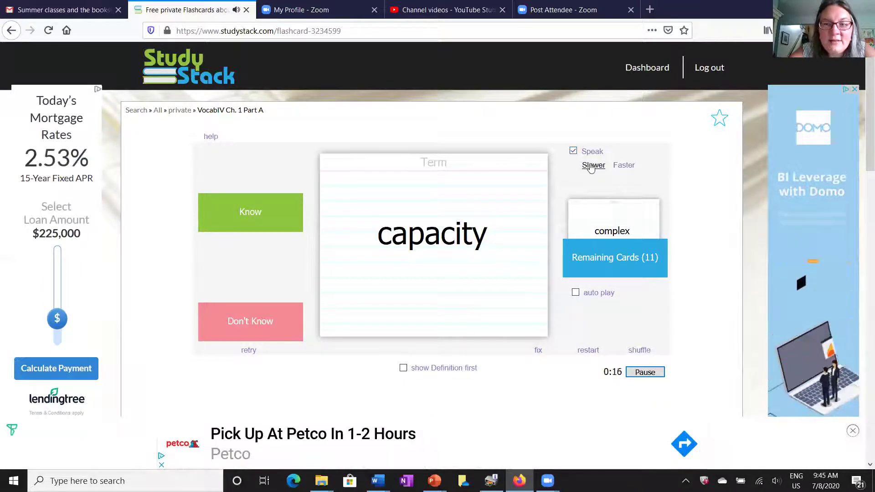
{"action": "left_click", "coordinate": [623, 166]}
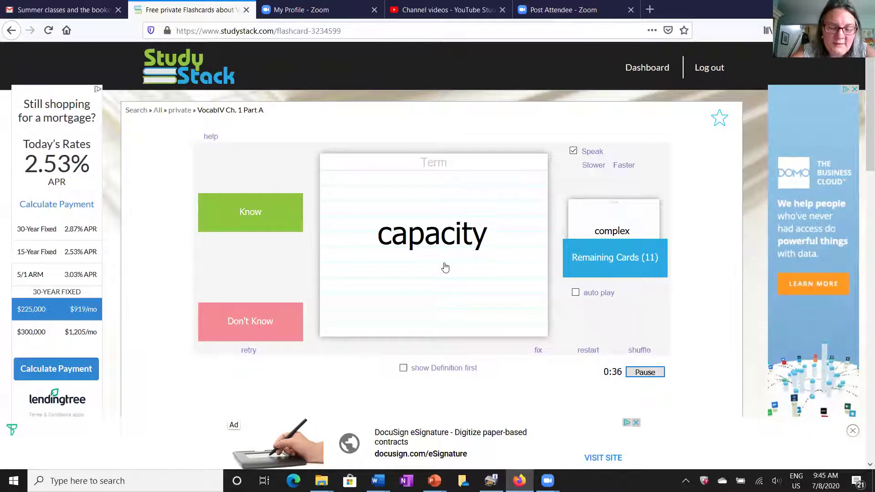
Step: Turn off Speak, then flip and mark capacity as Don't Know and complex as Know
{"action": "left_click", "coordinate": [445, 267]}
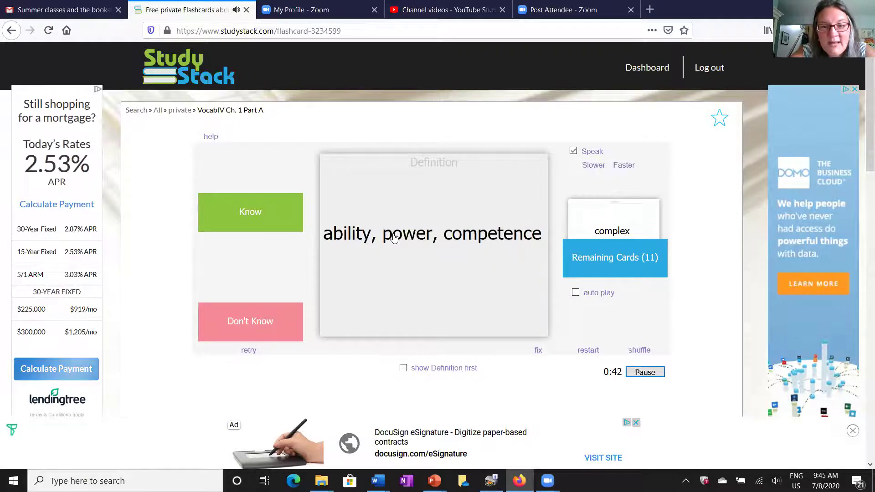
{"action": "left_click", "coordinate": [572, 151]}
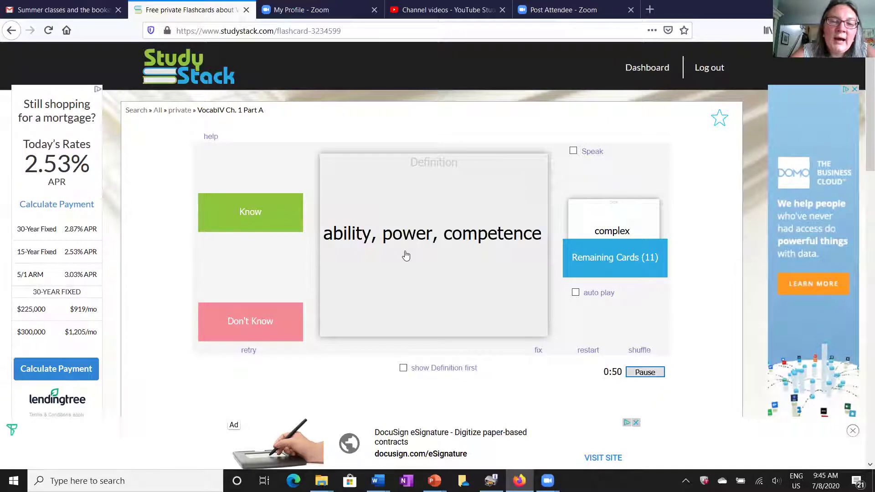
{"action": "left_click", "coordinate": [248, 330]}
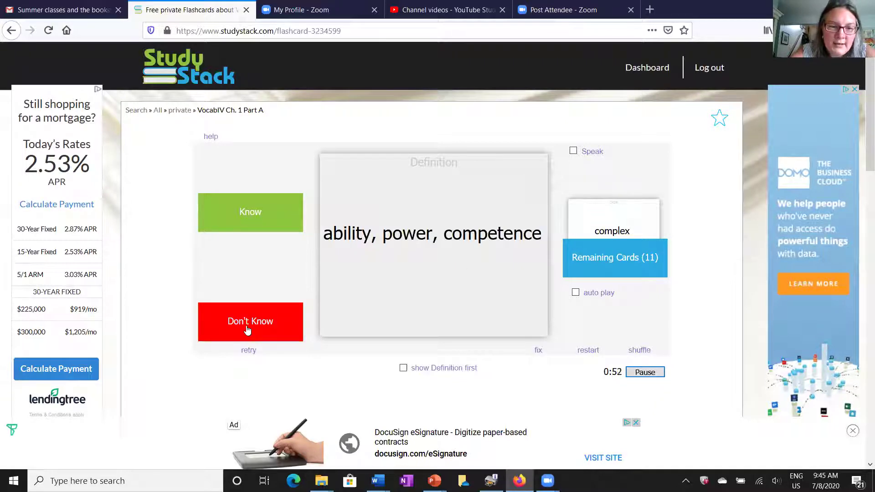
{"action": "left_click", "coordinate": [247, 329]}
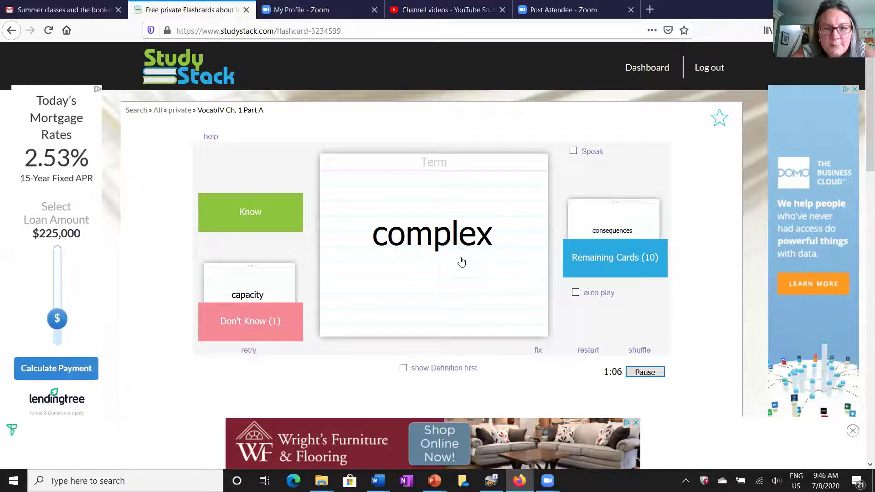
{"action": "left_click", "coordinate": [453, 268]}
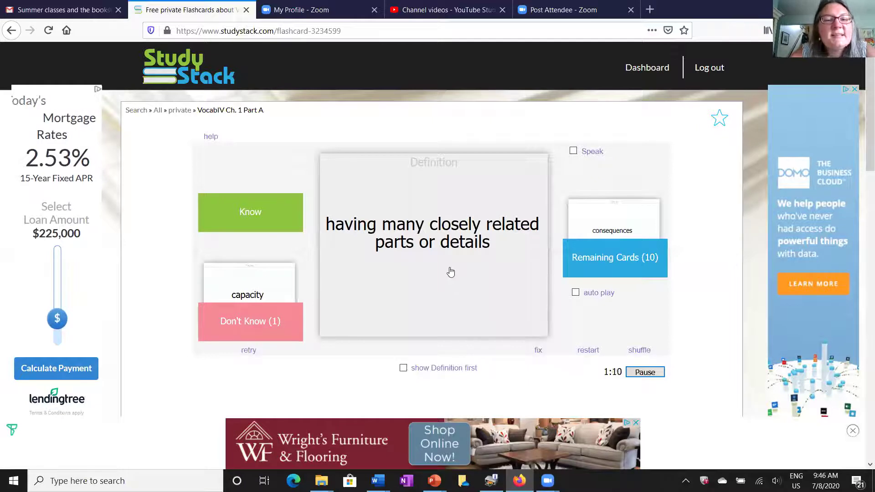
{"action": "left_click", "coordinate": [263, 212]}
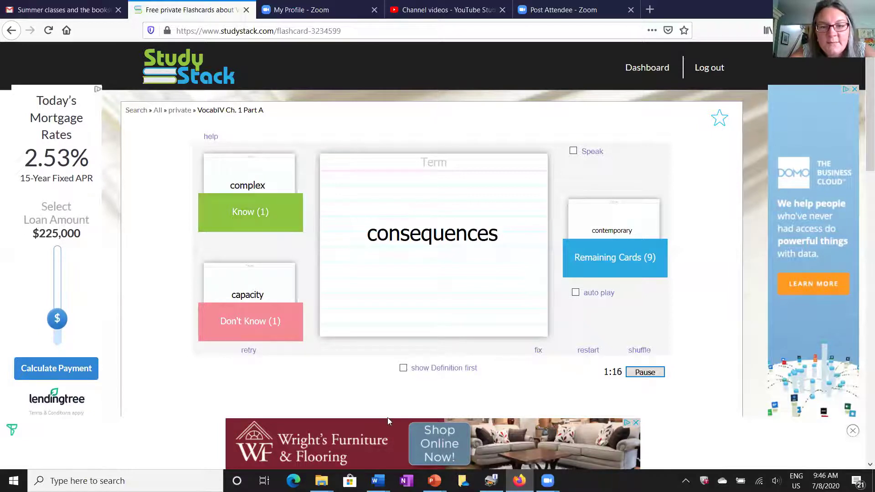
Step: Toggle 'show Definition first' on and back off, then restart and shuffle the deck
{"action": "left_click", "coordinate": [403, 368]}
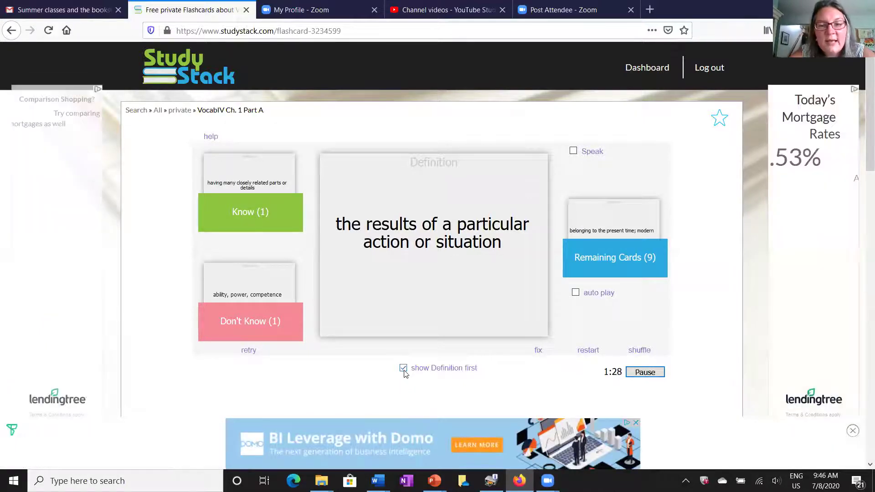
{"action": "left_click", "coordinate": [404, 369]}
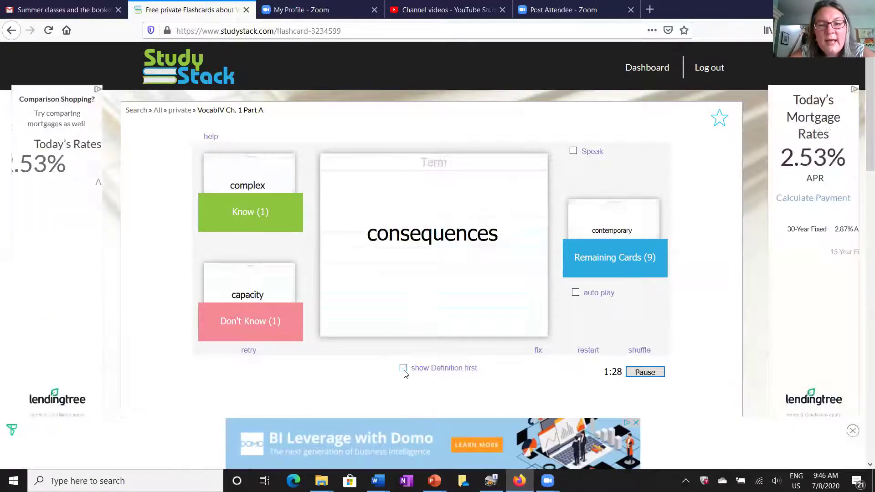
{"action": "left_click", "coordinate": [587, 351]}
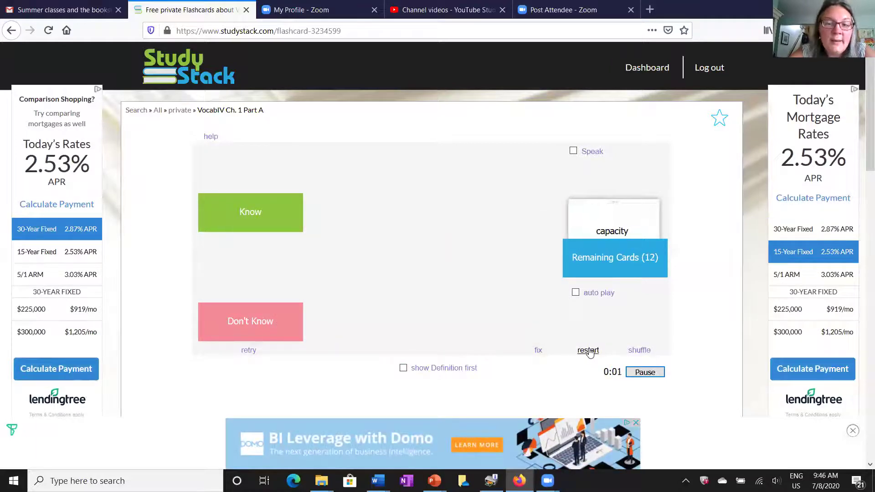
{"action": "left_click", "coordinate": [645, 351]}
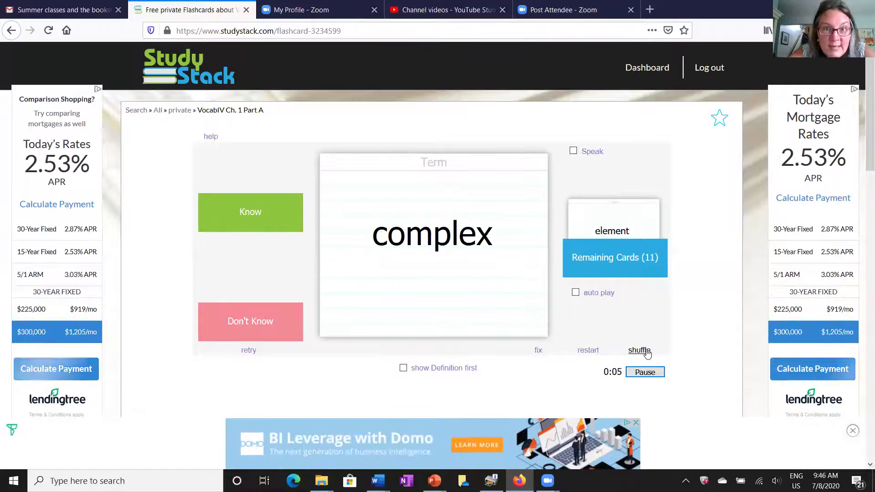
{"action": "left_click", "coordinate": [538, 351]}
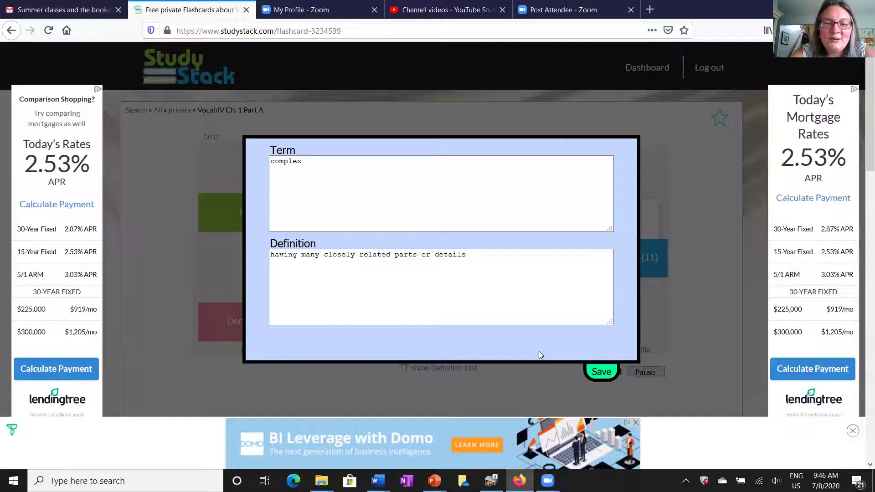
{"action": "left_click", "coordinate": [601, 372]}
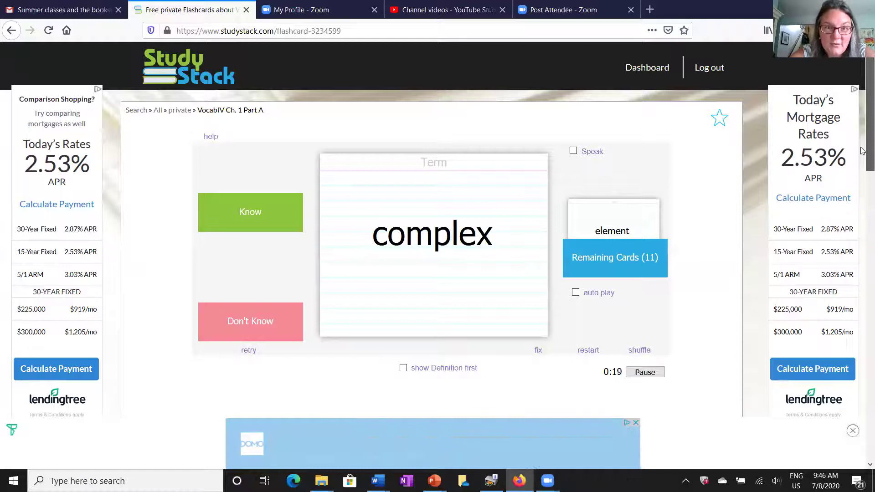
{"action": "left_click_drag", "start_coordinate": [861, 150], "coordinate": [862, 251]}
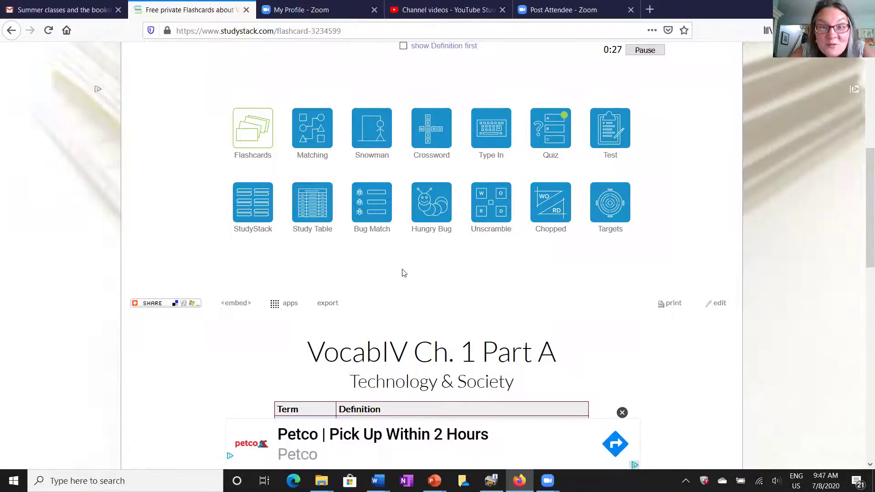
Step: Open the VocabIV Ch. 1 Part A crossword and choose Show Answer
{"action": "left_click", "coordinate": [430, 149]}
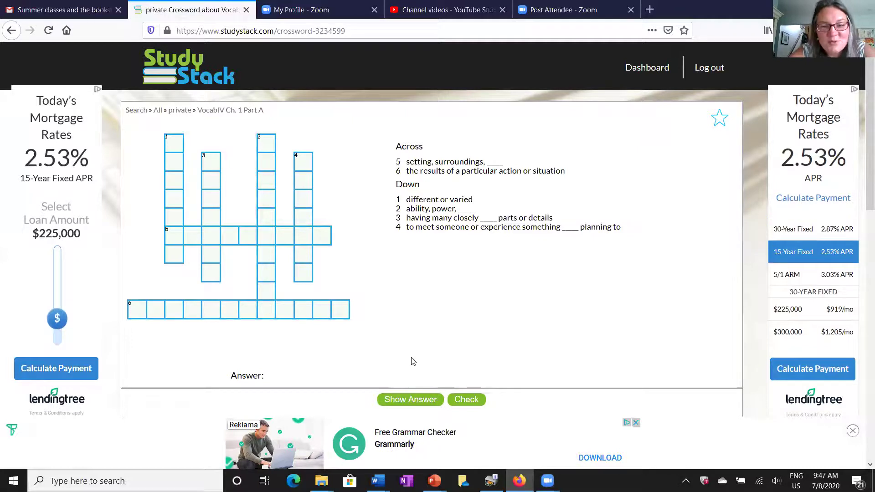
{"action": "left_click", "coordinate": [420, 401]}
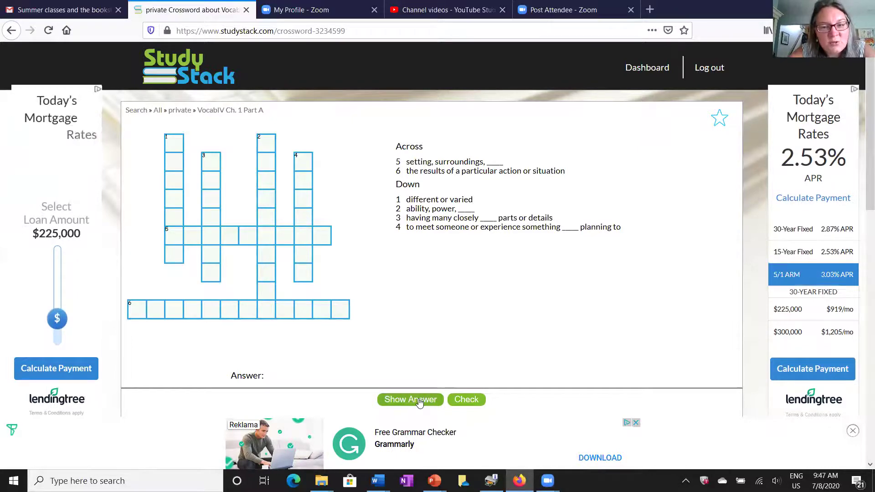